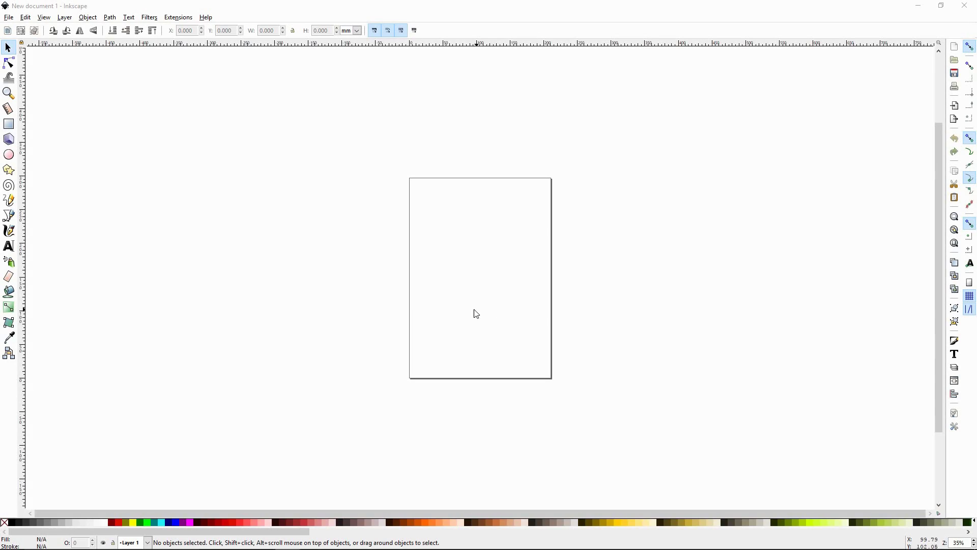
# Step: Open Document Properties from the File menu and place it to the left of the page
pyautogui.click(9, 19)
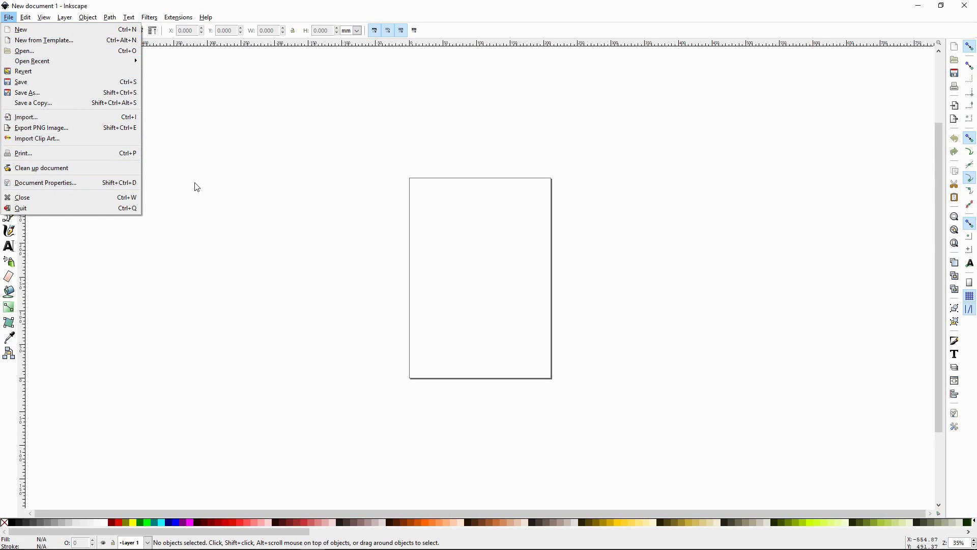
pyautogui.click(132, 188)
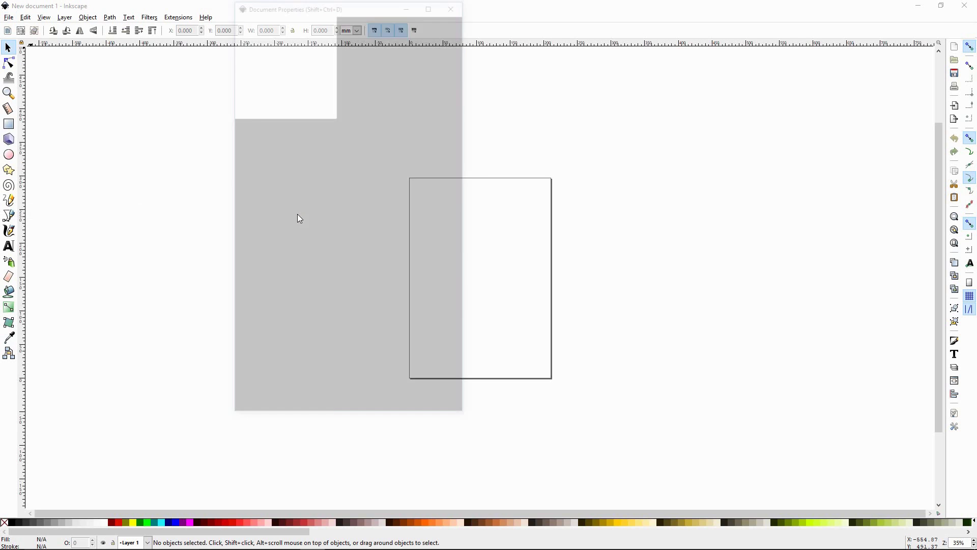
pyautogui.moveTo(377, 14); pyautogui.dragTo(298, 77)
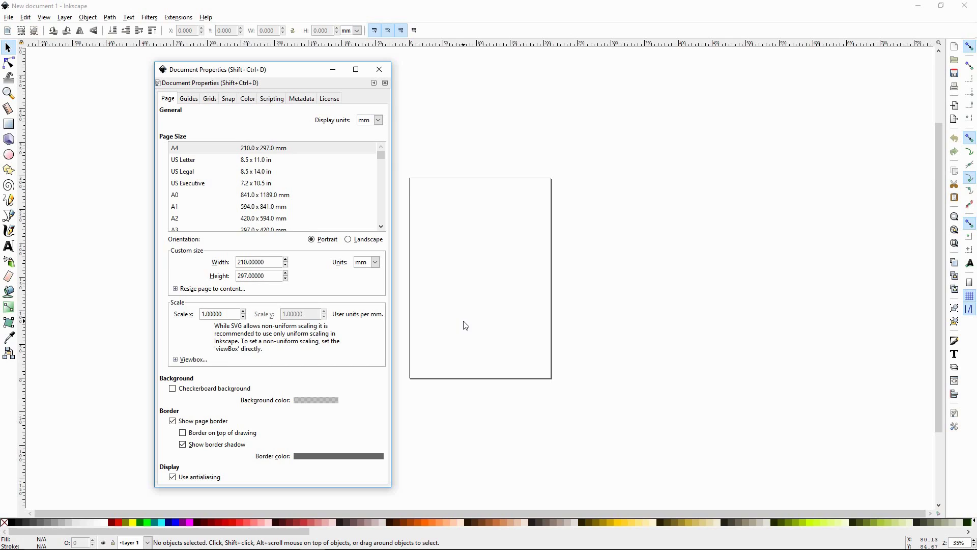
pyautogui.click(378, 121)
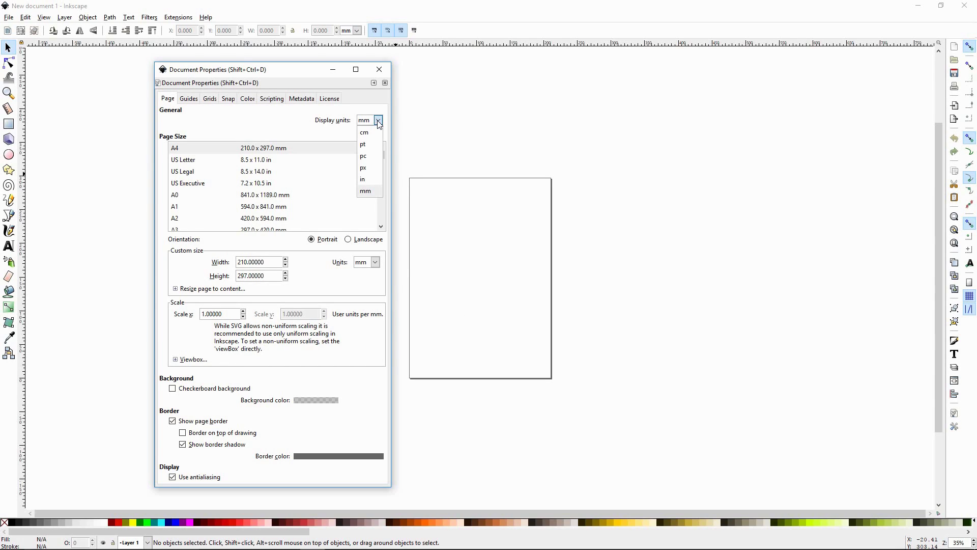
# Step: Switch the display units to 'in' and scroll through the Page Size list
pyautogui.click(369, 183)
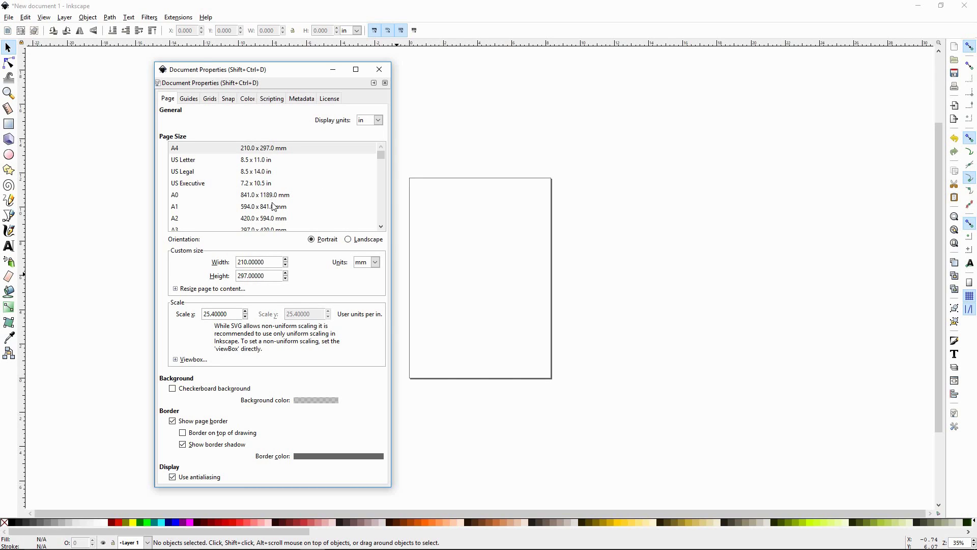
pyautogui.scroll(-2, 276, 206)
pyautogui.scroll(-5, 276, 206)
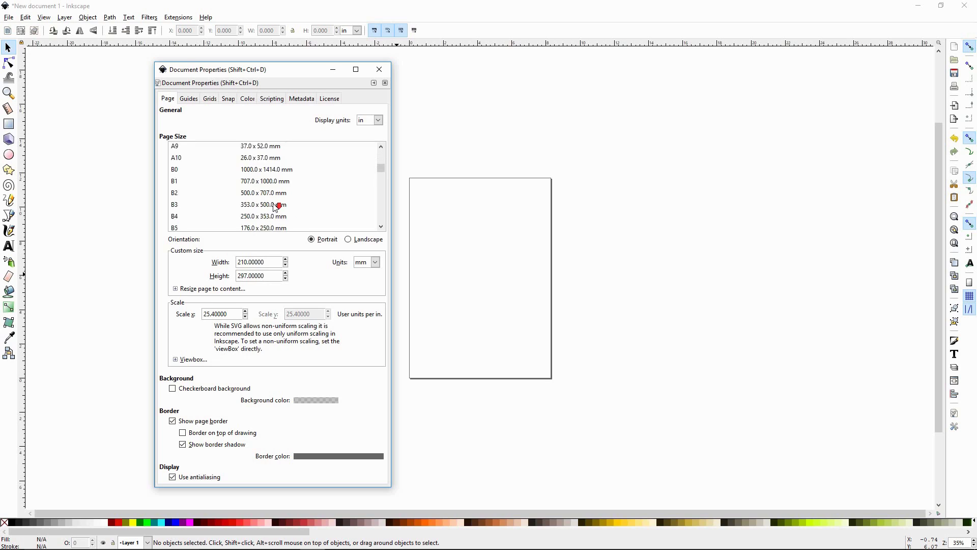
pyautogui.scroll(-8, 275, 207)
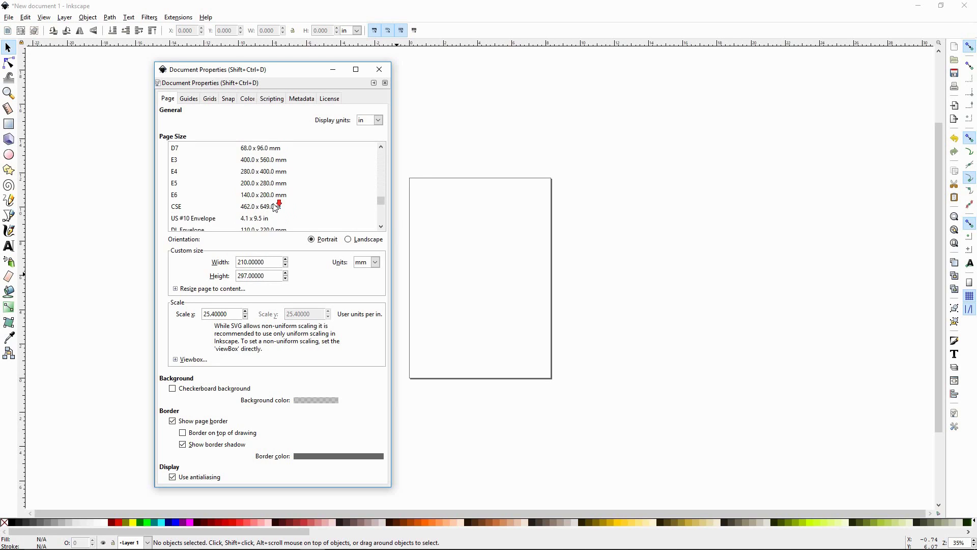
pyautogui.moveTo(380, 207); pyautogui.dragTo(382, 148)
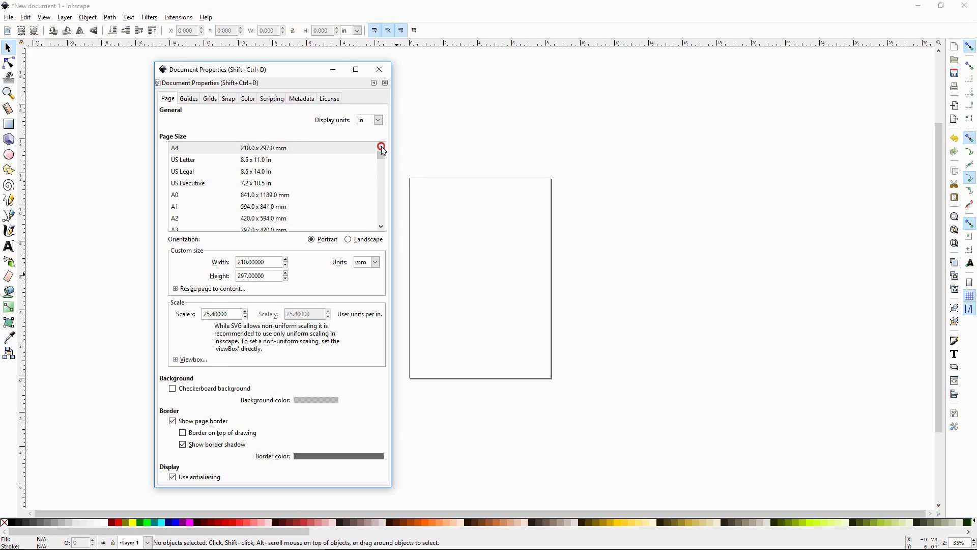
# Step: Make the page US Letter, try Landscape, then return it to Portrait
pyautogui.click(264, 164)
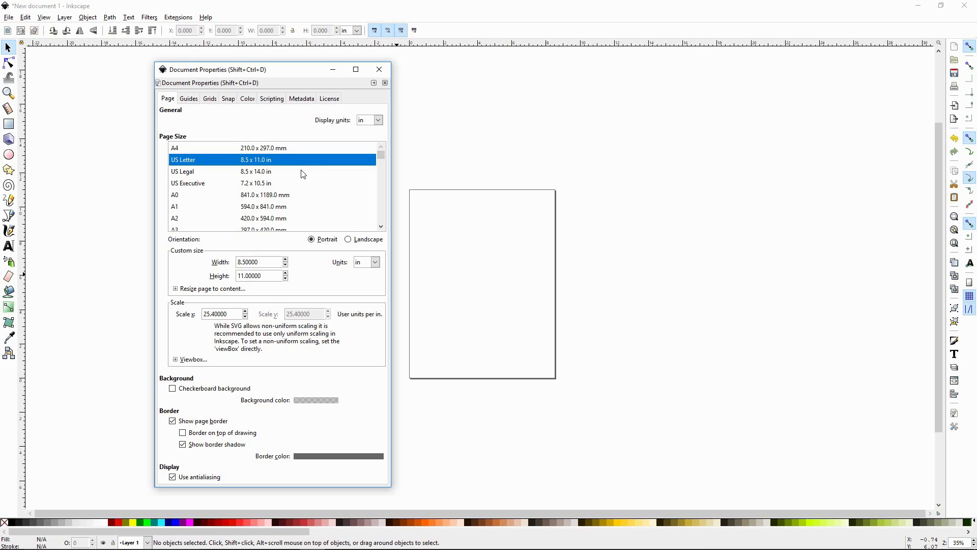
pyautogui.click(349, 240)
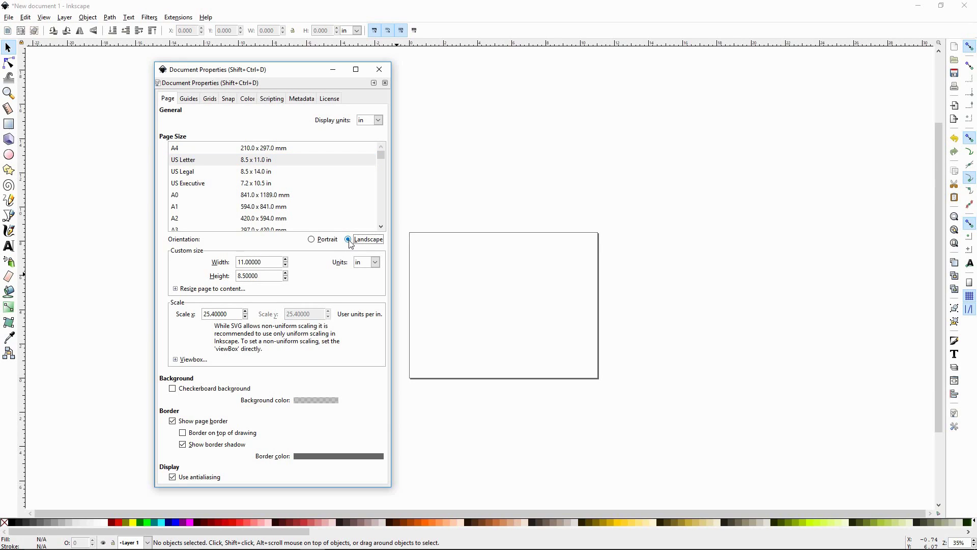
pyautogui.click(311, 239)
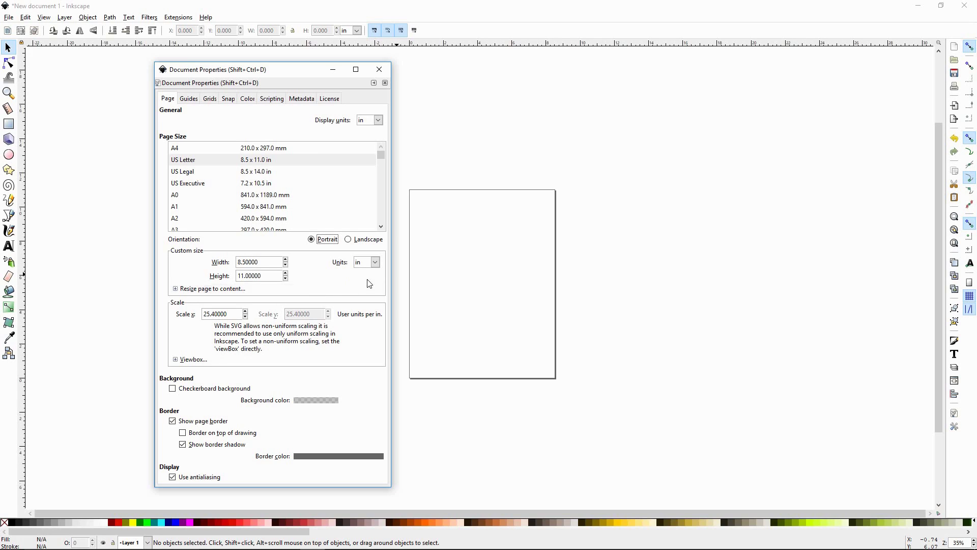
# Step: Set the page width and height to 10 in each
pyautogui.click(375, 263)
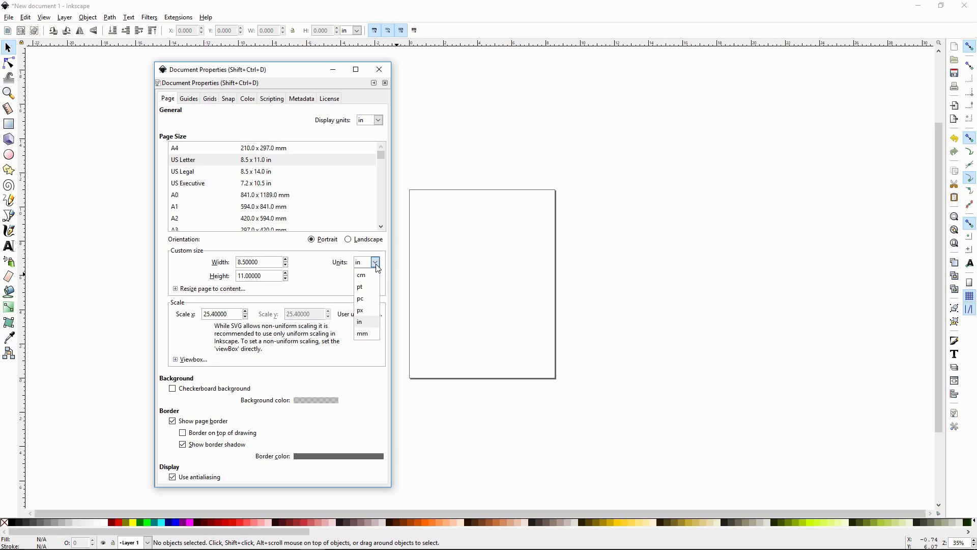
pyautogui.click(328, 279)
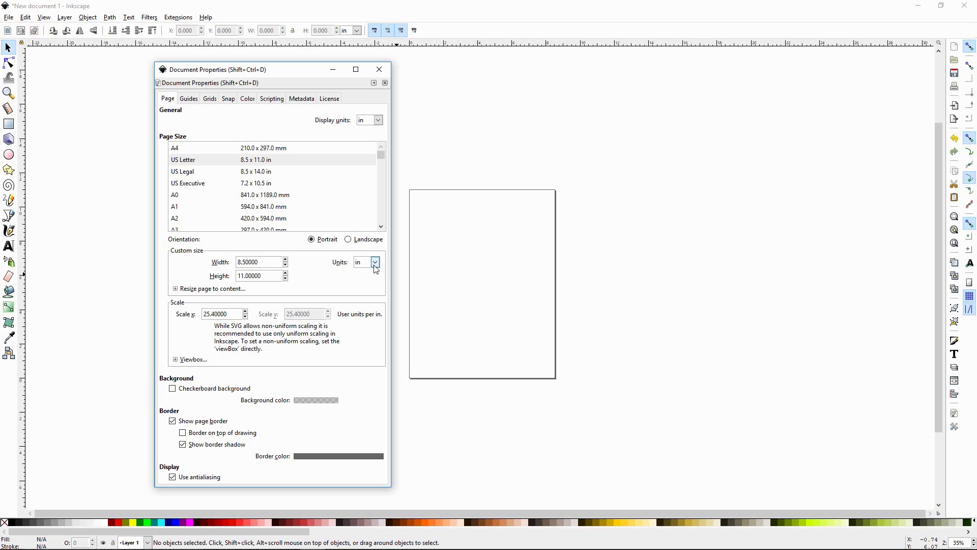
pyautogui.doubleClick(262, 262)
pyautogui.press('End')
pyautogui.doubleClick(261, 262)
pyautogui.press('End')
pyautogui.doubleClick(262, 262)
pyautogui.write('10')
pyautogui.click(268, 276)
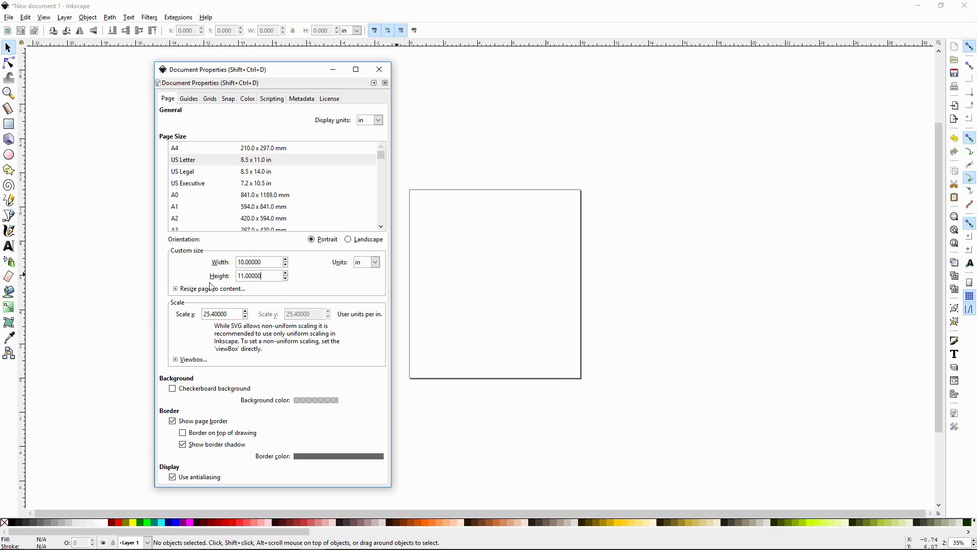
pyautogui.doubleClick(268, 275)
pyautogui.write('10')
# Step: Switch page size units to px and back to in, and expand 'Resize page to content'
pyautogui.click(376, 263)
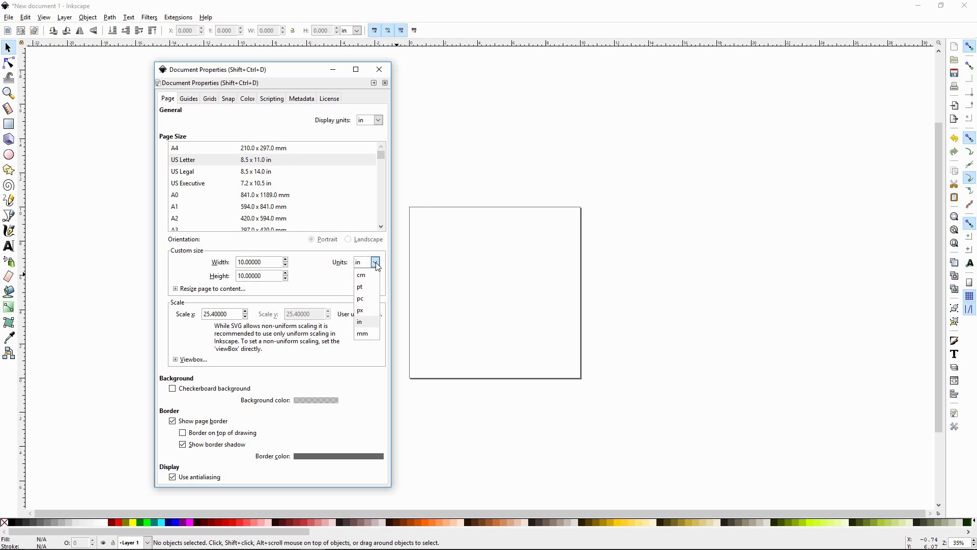
pyautogui.click(364, 312)
pyautogui.click(375, 262)
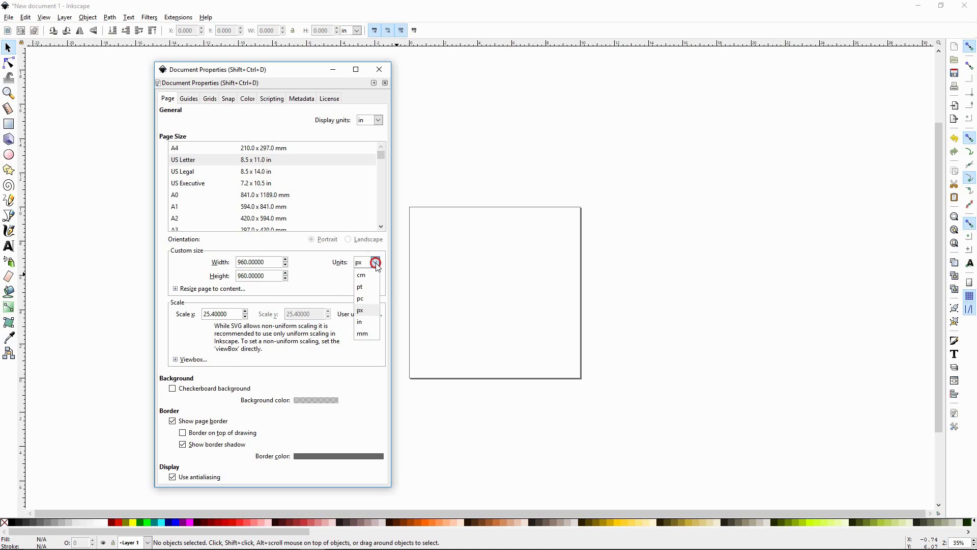
pyautogui.click(362, 323)
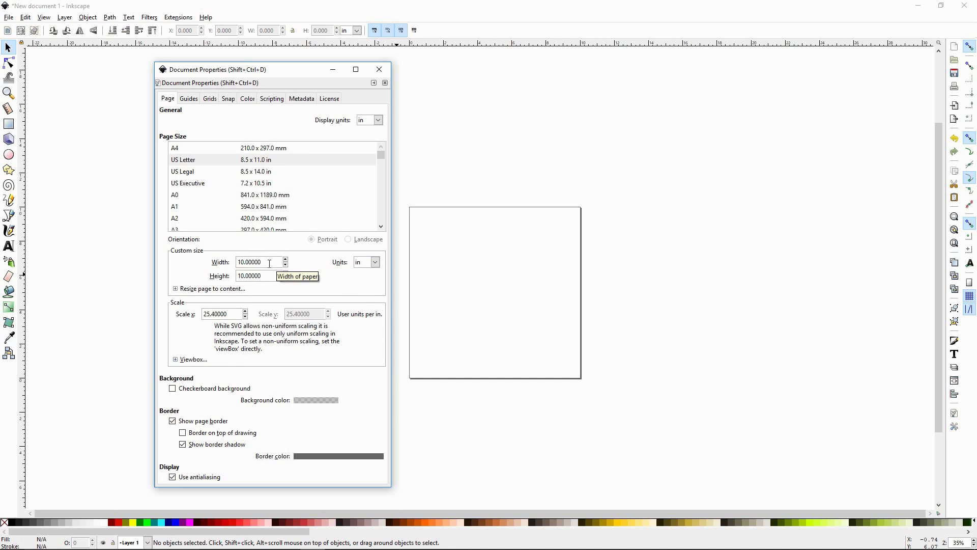
pyautogui.click(179, 289)
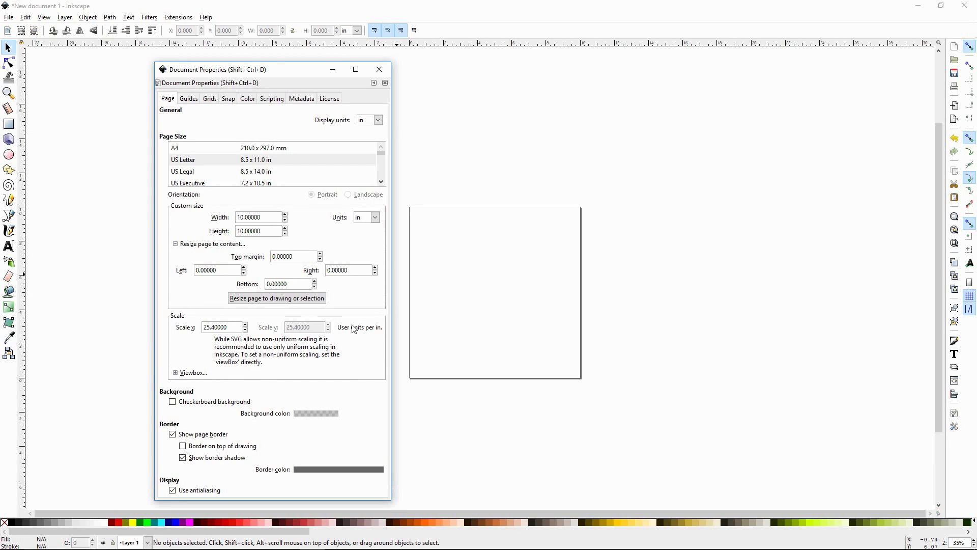
pyautogui.click(8, 170)
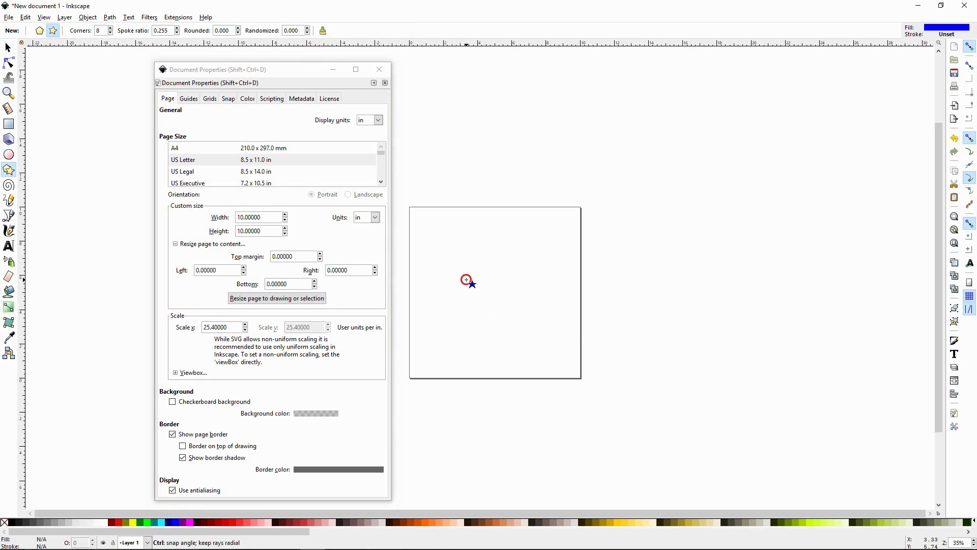
# Step: Draw two blue eight-point stars, resizing the page to fit after each
pyautogui.moveTo(465, 278); pyautogui.dragTo(490, 322)
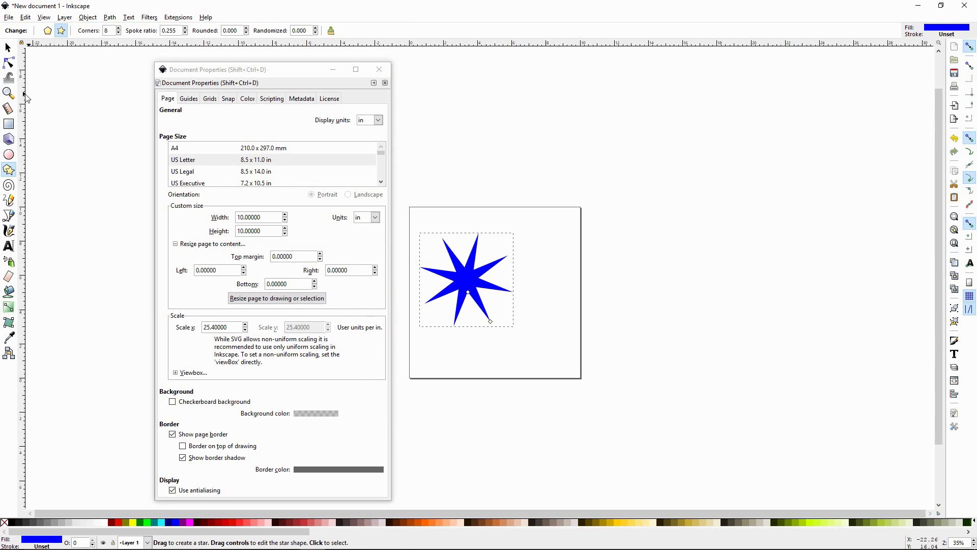
pyautogui.click(283, 299)
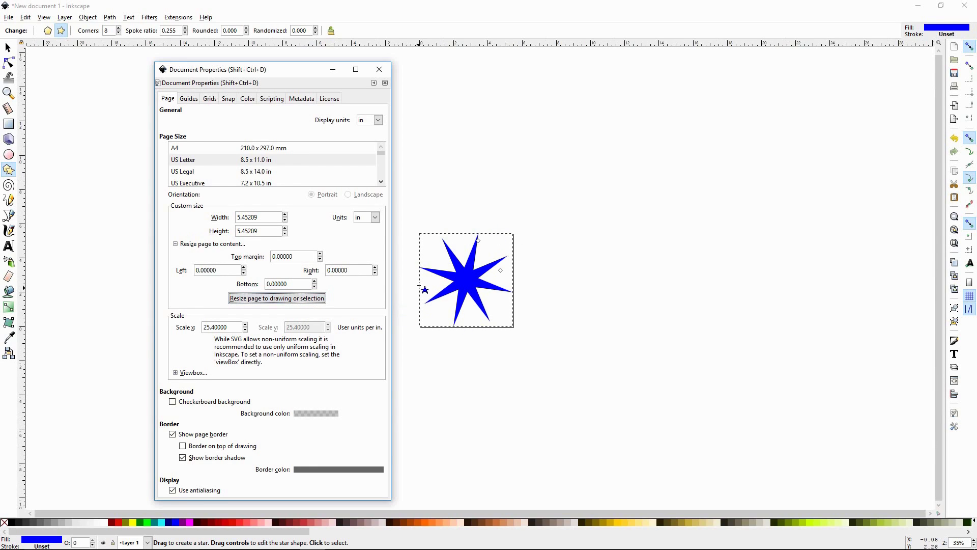
pyautogui.moveTo(542, 176); pyautogui.dragTo(577, 210)
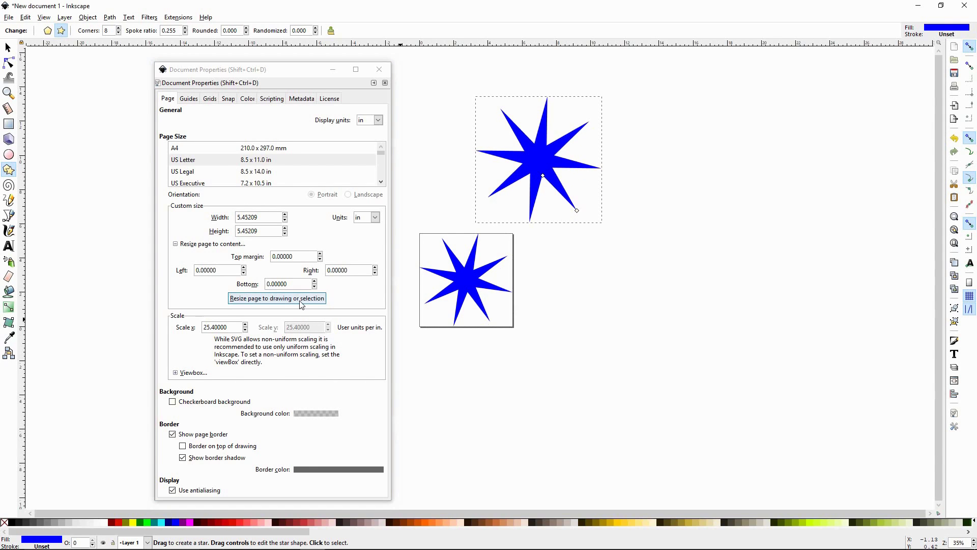
pyautogui.click(298, 298)
# Step: Deselect the stars and resize the page to enclose both at 10.64713 × 13.44475 in
pyautogui.click(8, 48)
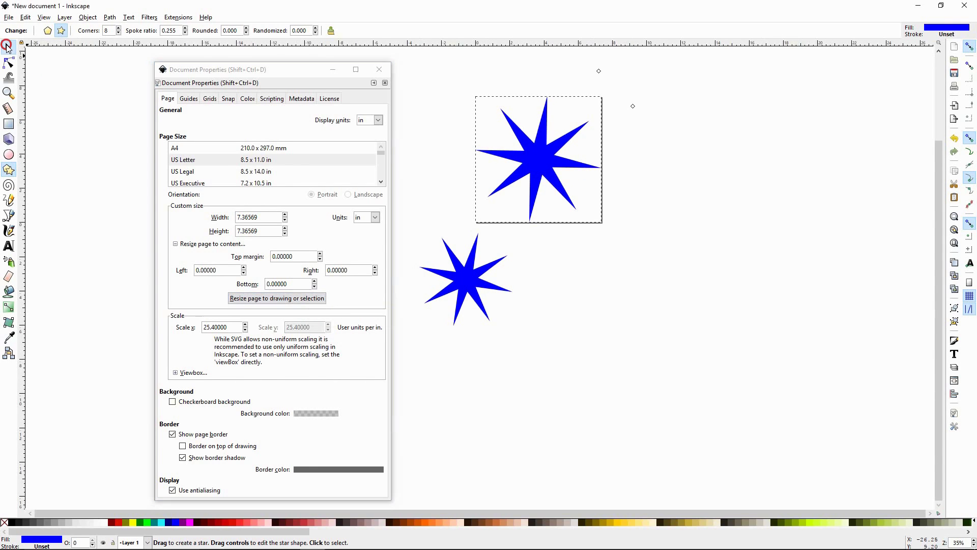
pyautogui.click(674, 334)
pyautogui.click(281, 300)
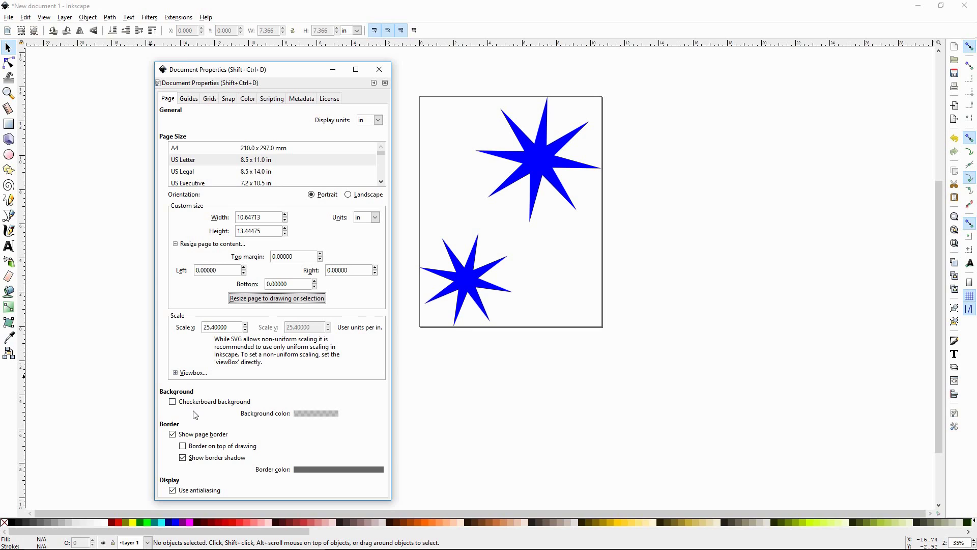
# Step: Set the page background to yellow with alpha 255 (ffff6dff)
pyautogui.click(355, 420)
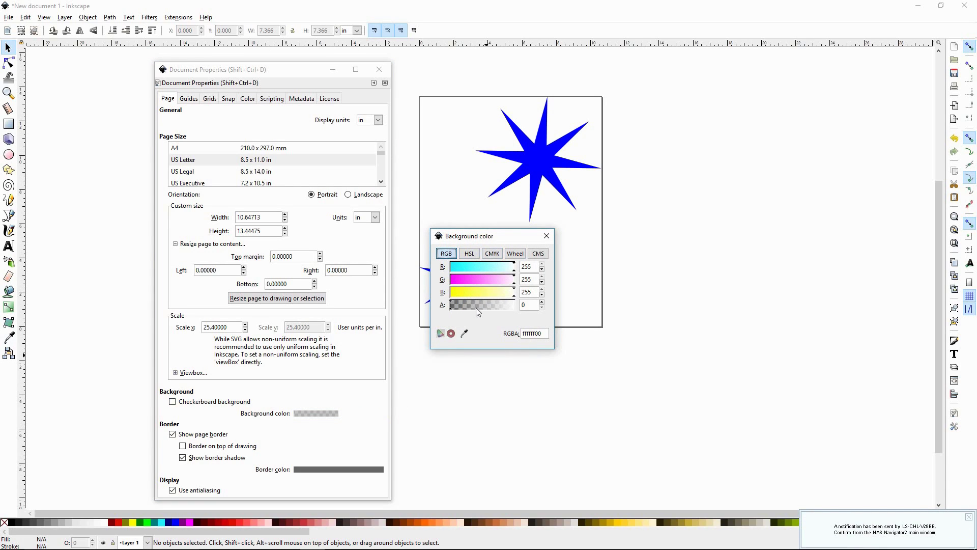
pyautogui.click(478, 292)
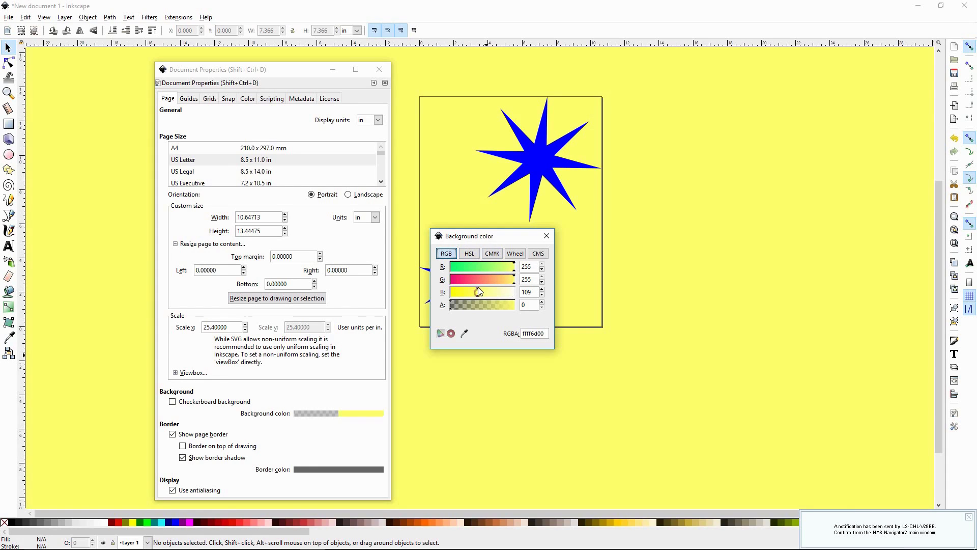
pyautogui.moveTo(453, 305); pyautogui.dragTo(527, 304)
pyautogui.click(467, 305)
pyautogui.write('255')
pyautogui.press('Return')
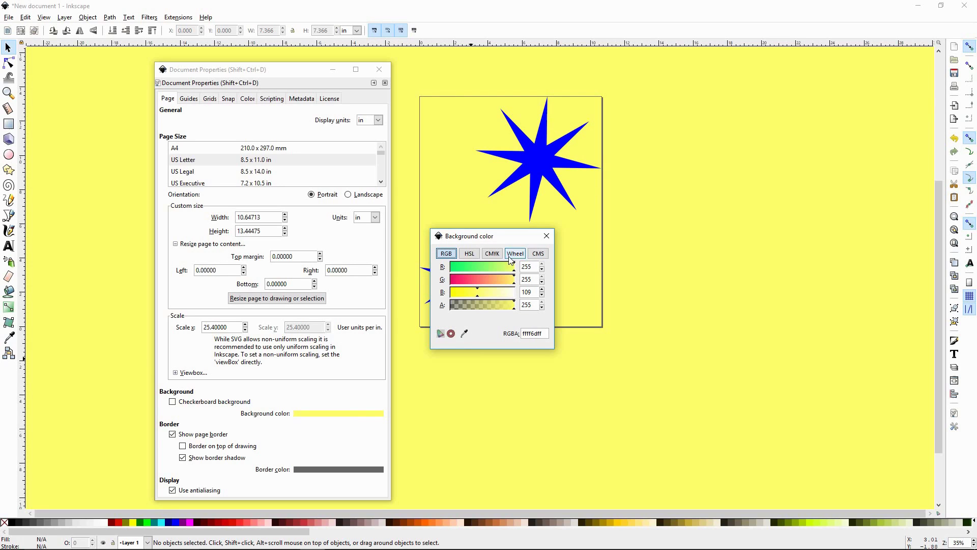
# Step: View the CMYK and Wheel tabs, test checkerboard and transparency, then turn checkerboard off
pyautogui.click(492, 253)
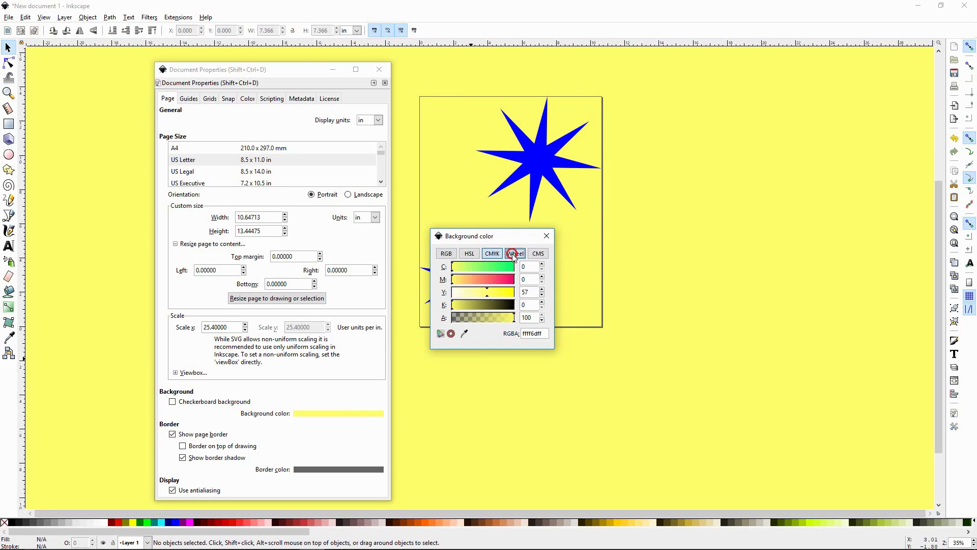
pyautogui.click(515, 253)
pyautogui.click(545, 237)
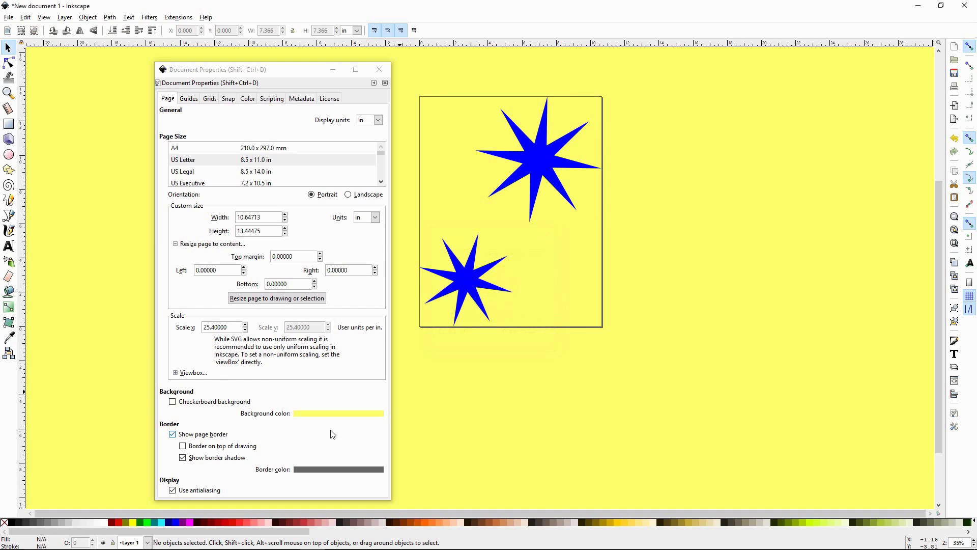
pyautogui.click(172, 402)
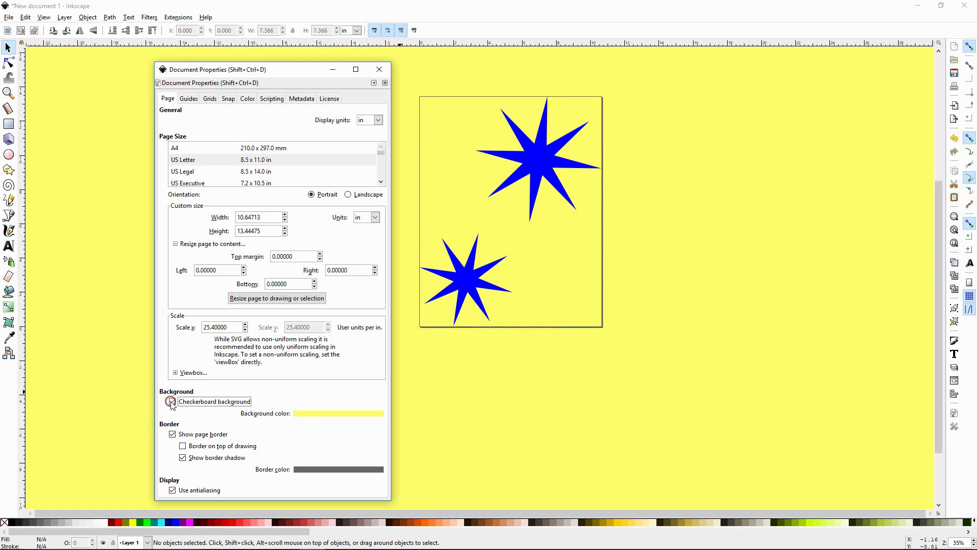
pyautogui.click(312, 412)
pyautogui.moveTo(515, 324)
pyautogui.mouseDown()
pyautogui.moveTo(450, 326)
pyautogui.moveTo(515, 323)
pyautogui.mouseUp()
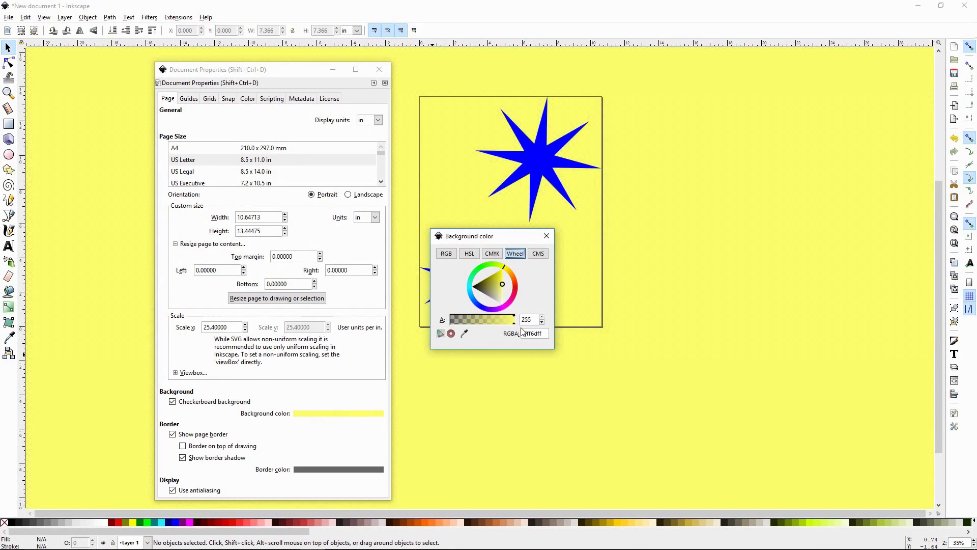
pyautogui.click(173, 402)
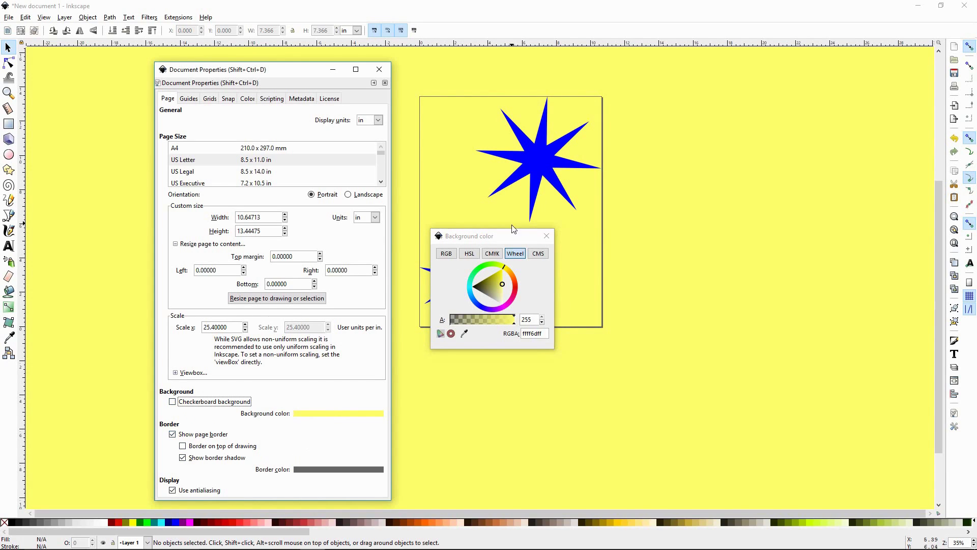
# Step: Darken the page border colour using the HSL hue and lightness sliders
pyautogui.click(546, 237)
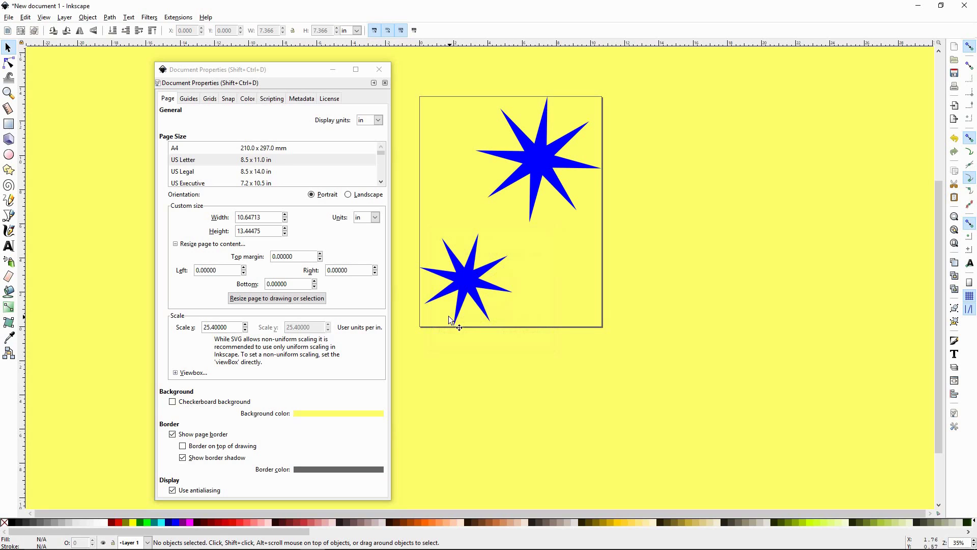
pyautogui.click(338, 469)
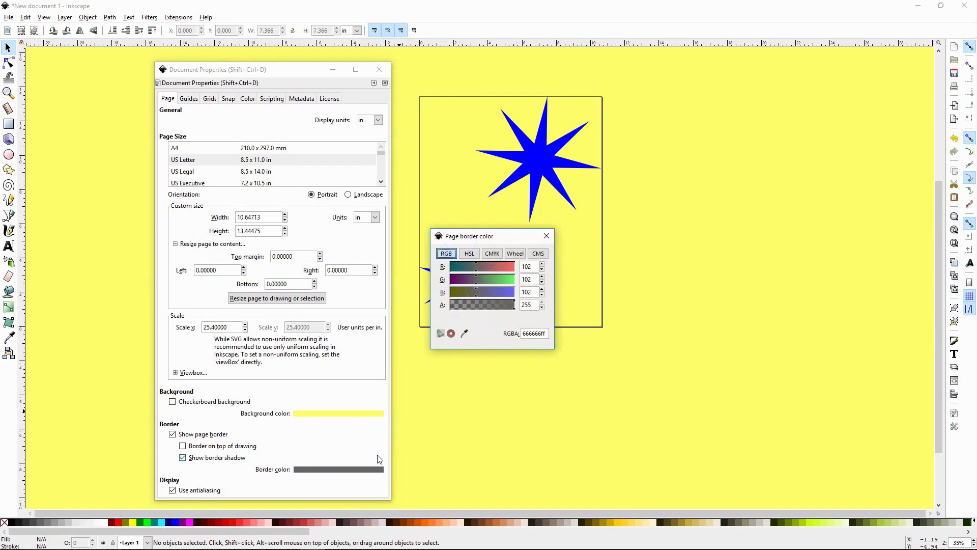
pyautogui.click(469, 253)
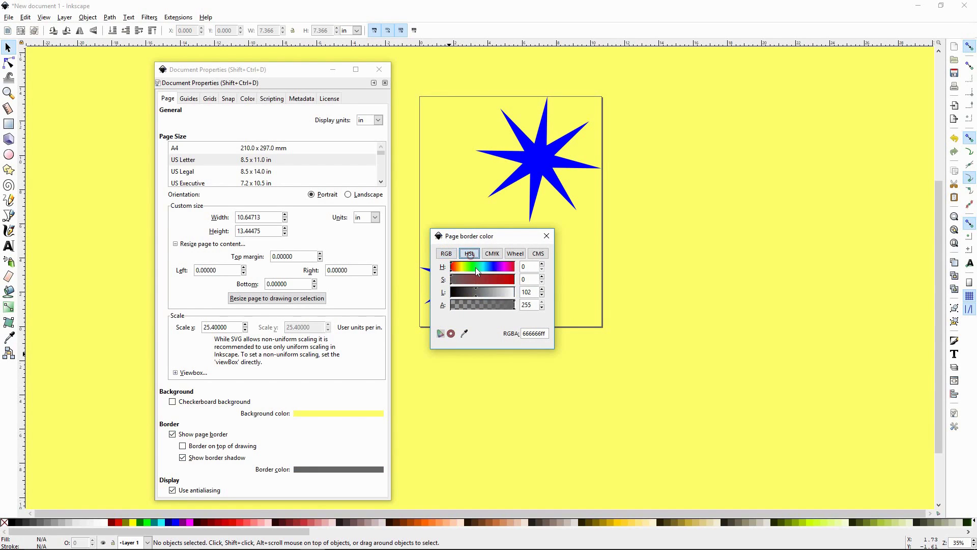
pyautogui.click(494, 267)
pyautogui.click(511, 268)
pyautogui.moveTo(475, 294)
pyautogui.mouseDown()
pyautogui.moveTo(486, 292)
pyautogui.moveTo(465, 292)
pyautogui.moveTo(499, 293)
pyautogui.moveTo(465, 291)
pyautogui.mouseUp()
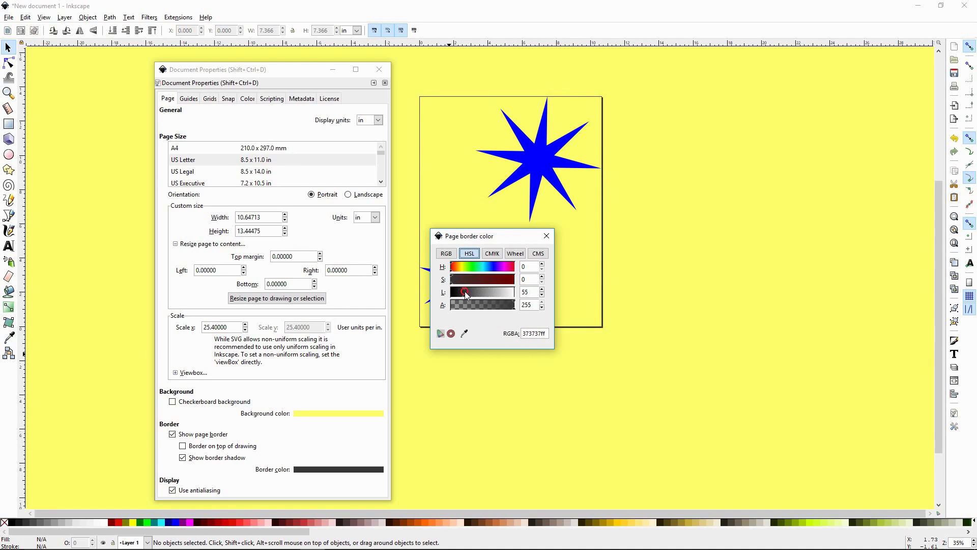
pyautogui.click(547, 235)
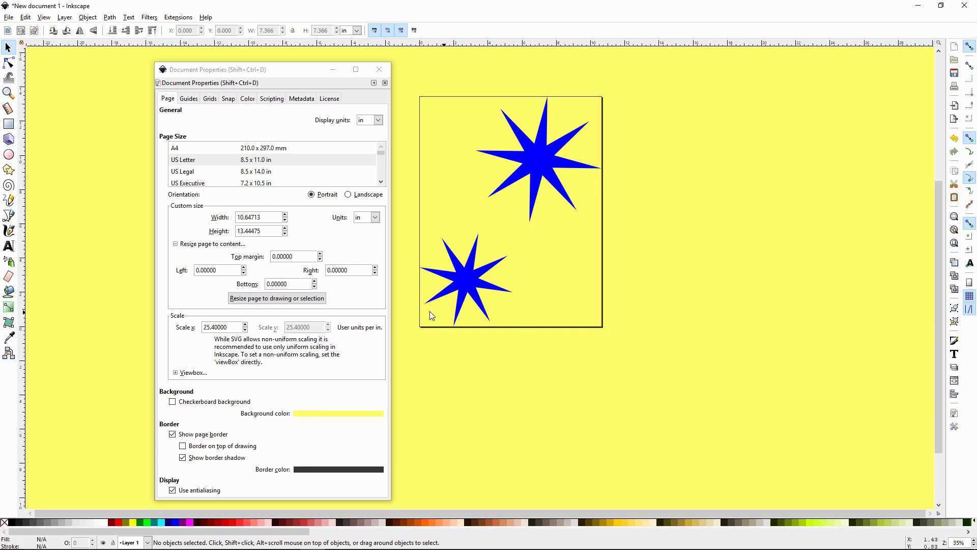
# Step: Move the small star off the lower left, draw the border on top, and make it light grey
pyautogui.moveTo(472, 282); pyautogui.dragTo(432, 313)
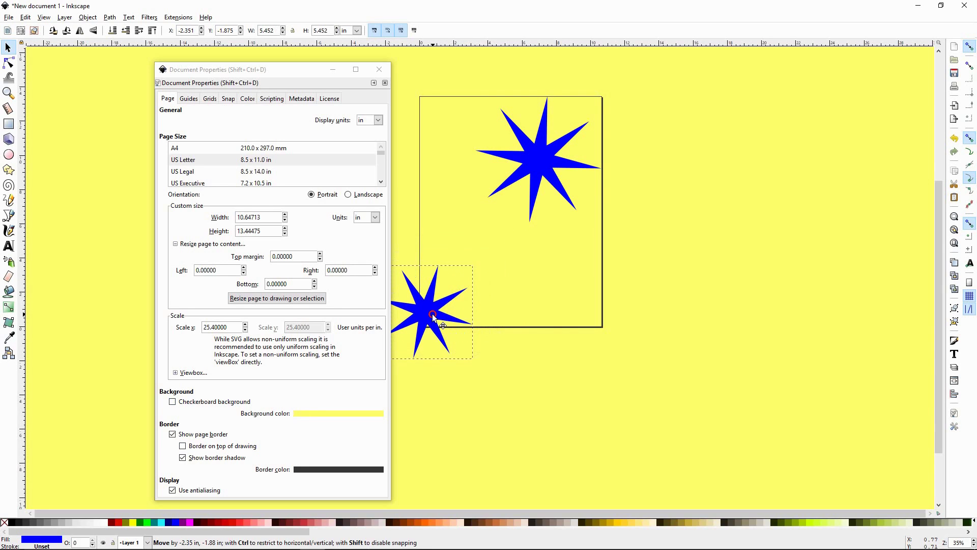
pyautogui.click(184, 449)
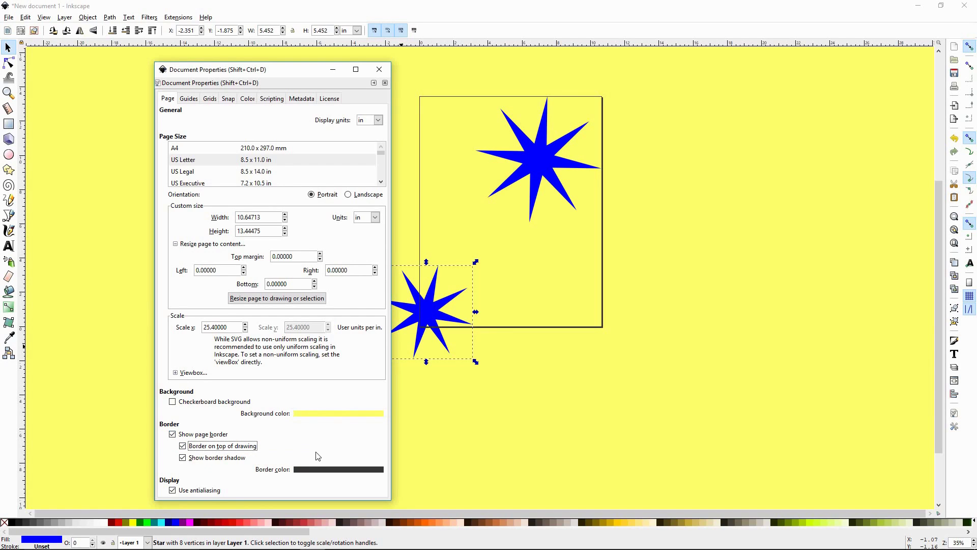
pyautogui.click(320, 469)
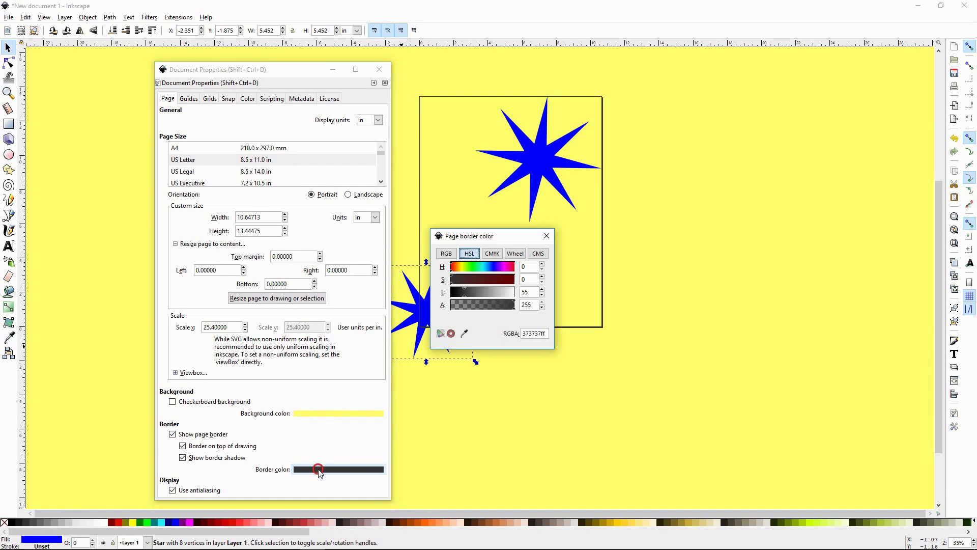
pyautogui.click(462, 267)
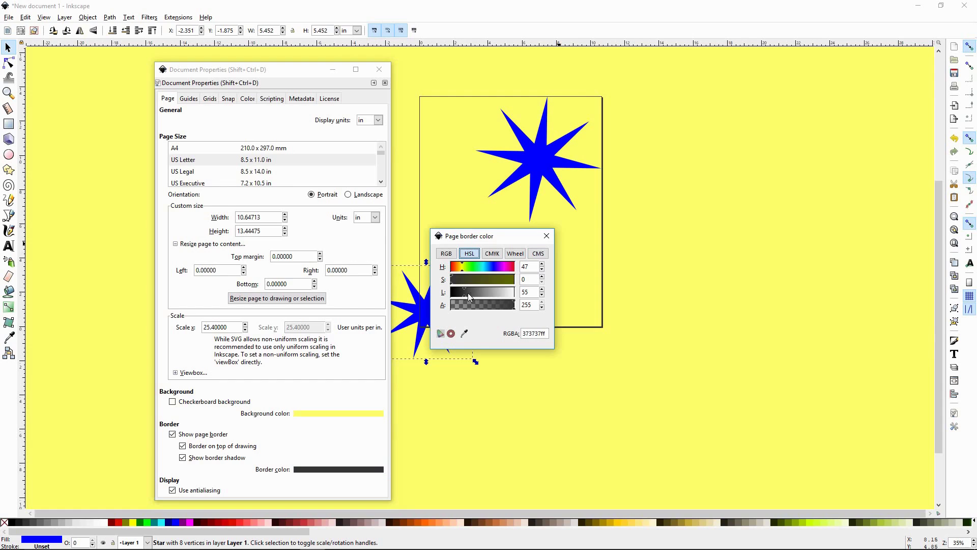
pyautogui.moveTo(469, 292); pyautogui.dragTo(494, 287)
pyautogui.click(547, 235)
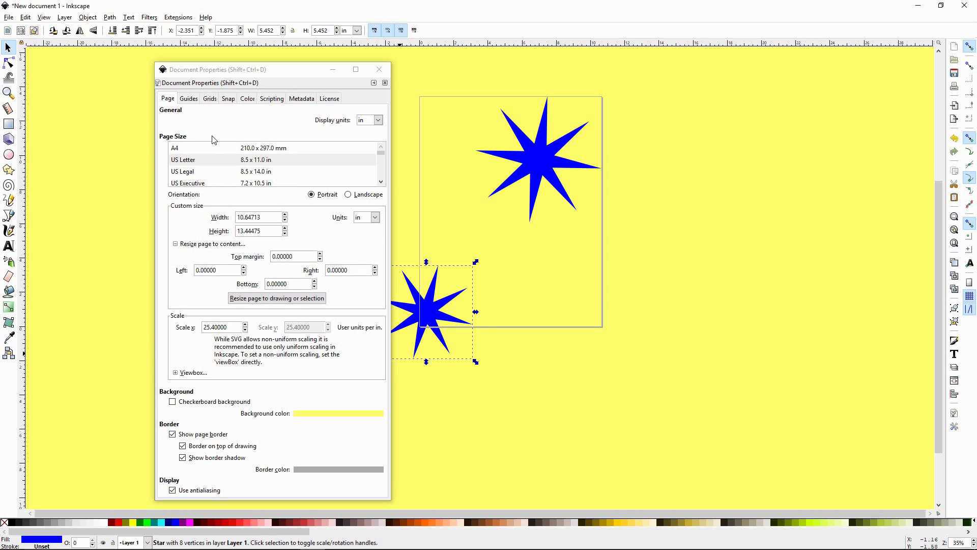
# Step: Show the Guides tab and drag a vertical guide onto the page centre
pyautogui.click(189, 98)
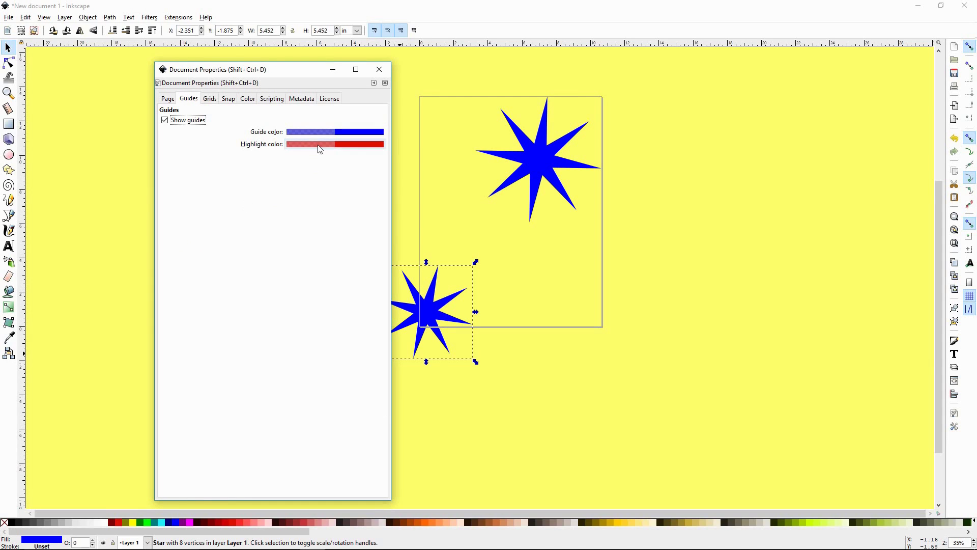
pyautogui.moveTo(24, 269); pyautogui.dragTo(501, 279)
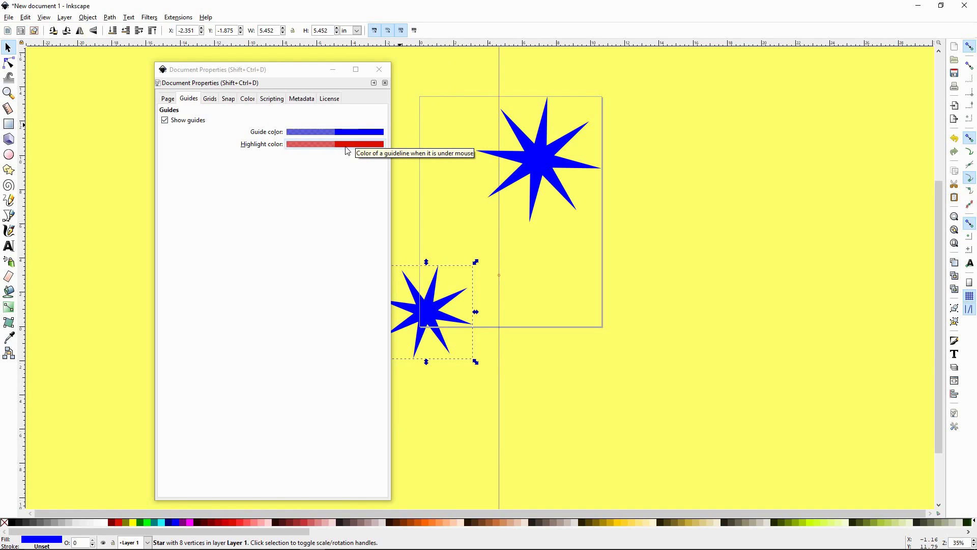
# Step: Create an Axonometric grid from the Grids tab's Creation list
pyautogui.click(211, 99)
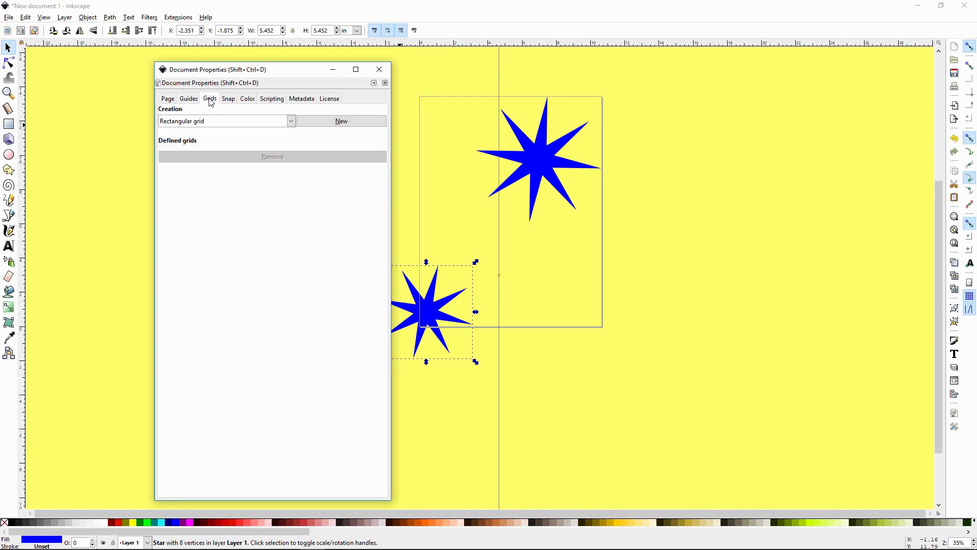
pyautogui.click(292, 123)
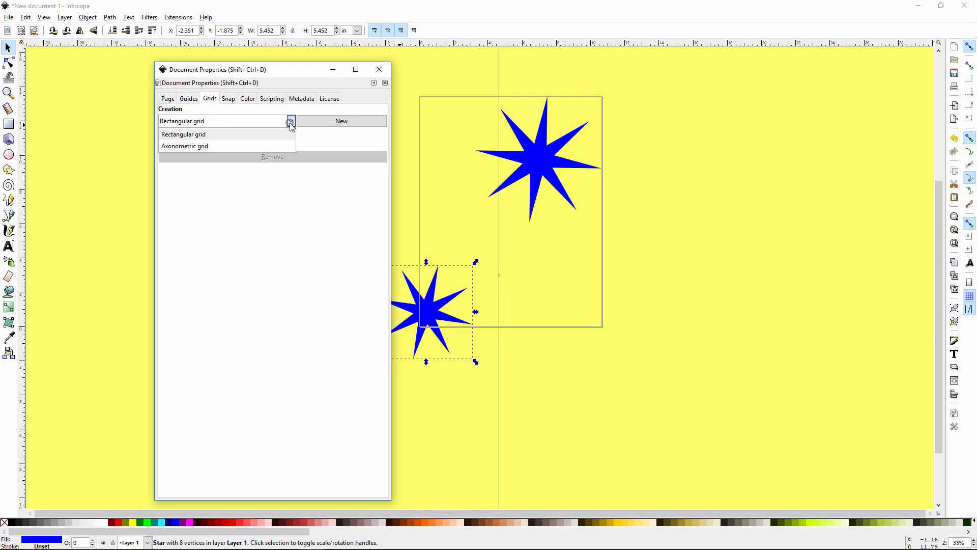
pyautogui.click(194, 147)
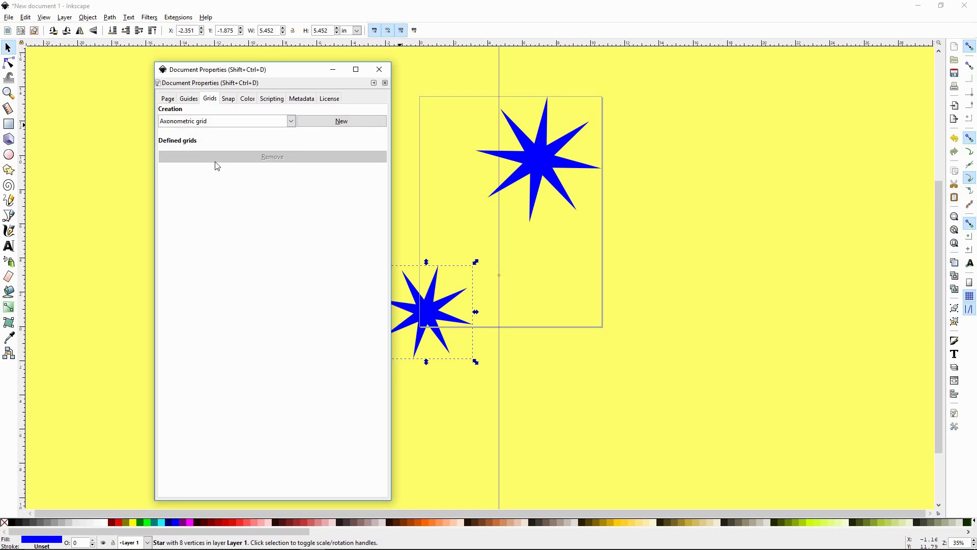
pyautogui.click(339, 123)
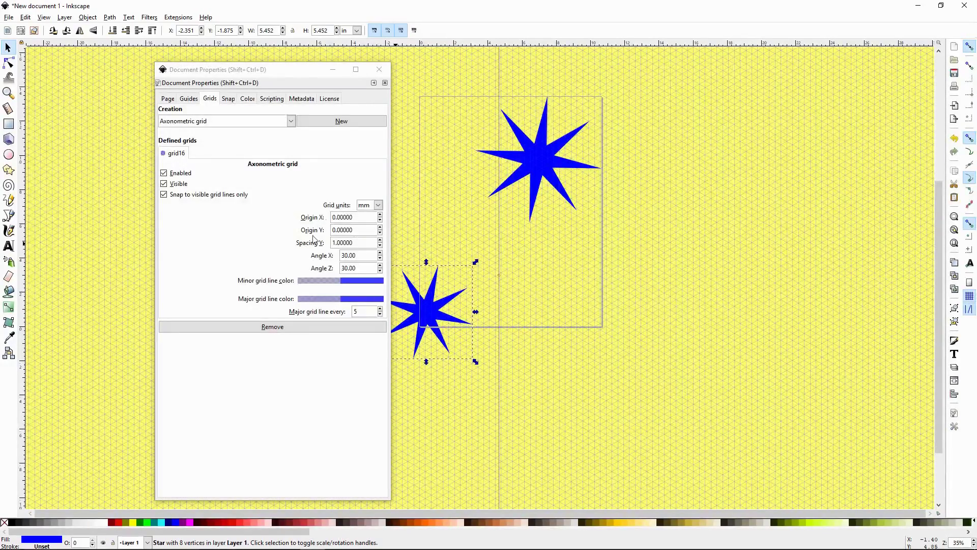
pyautogui.click(228, 99)
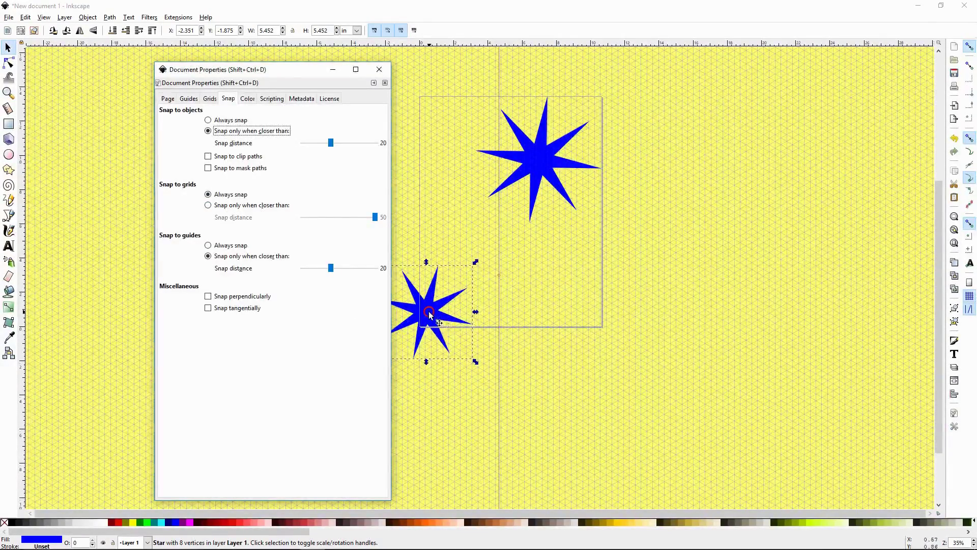
# Step: Snap the small star to a grid intersection in the page's lower right
pyautogui.moveTo(438, 317); pyautogui.dragTo(559, 308)
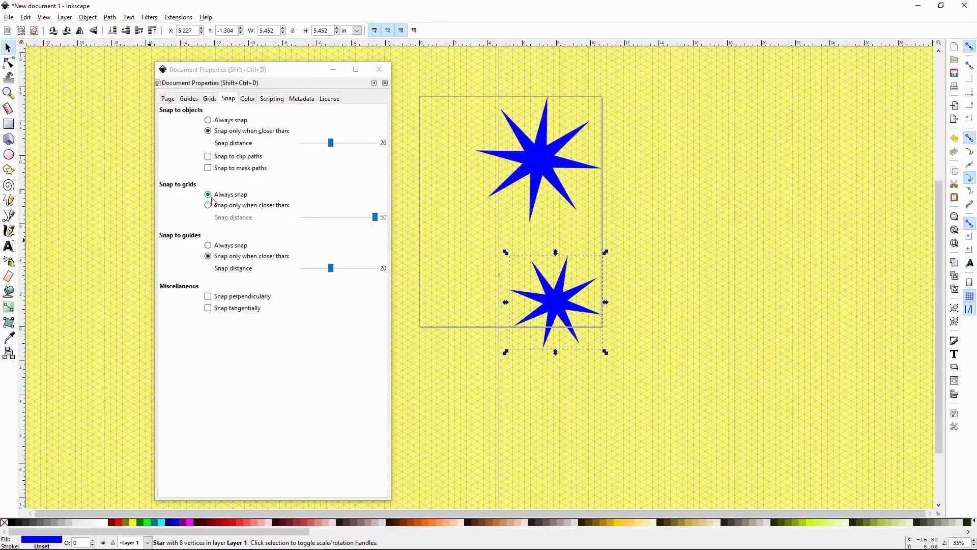
pyautogui.click(248, 99)
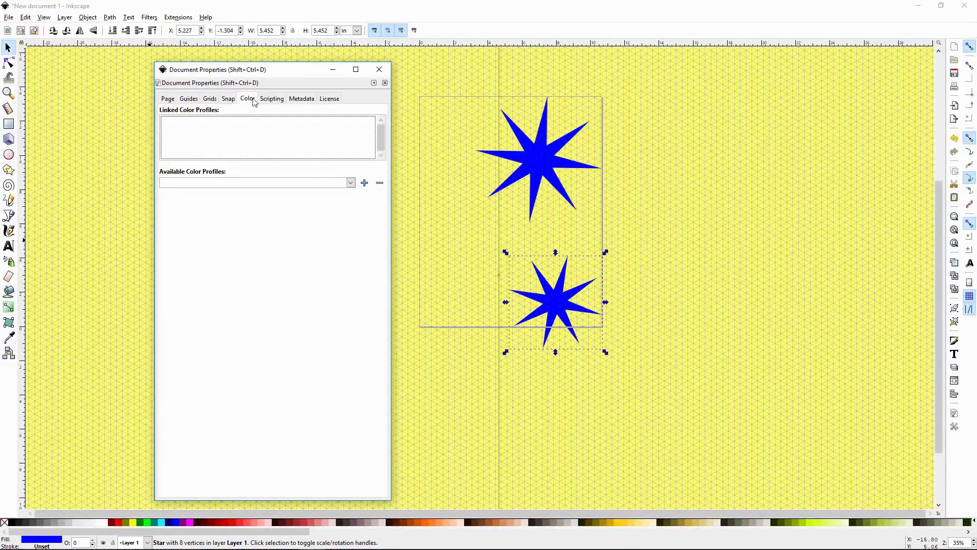
# Step: Show the Scripting page of Document Properties, which lists no external script files
pyautogui.click(279, 102)
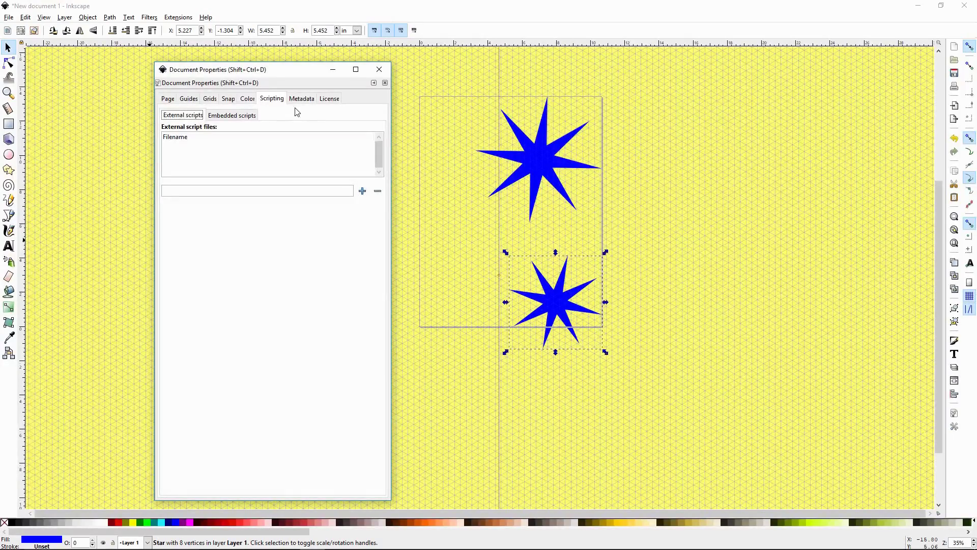
# Step: Review the Metadata fields and License choices (Proprietary selected), then return to Page settings
pyautogui.click(302, 100)
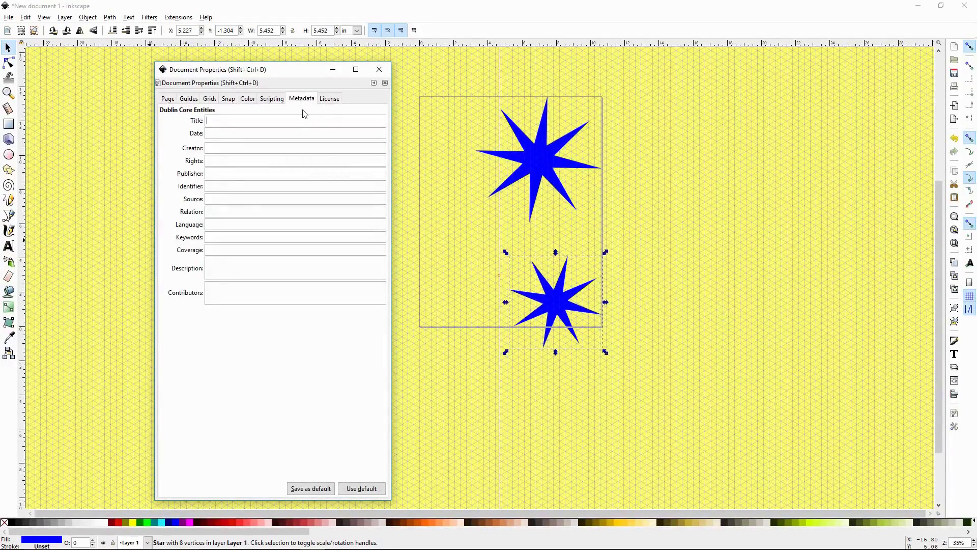
pyautogui.click(330, 99)
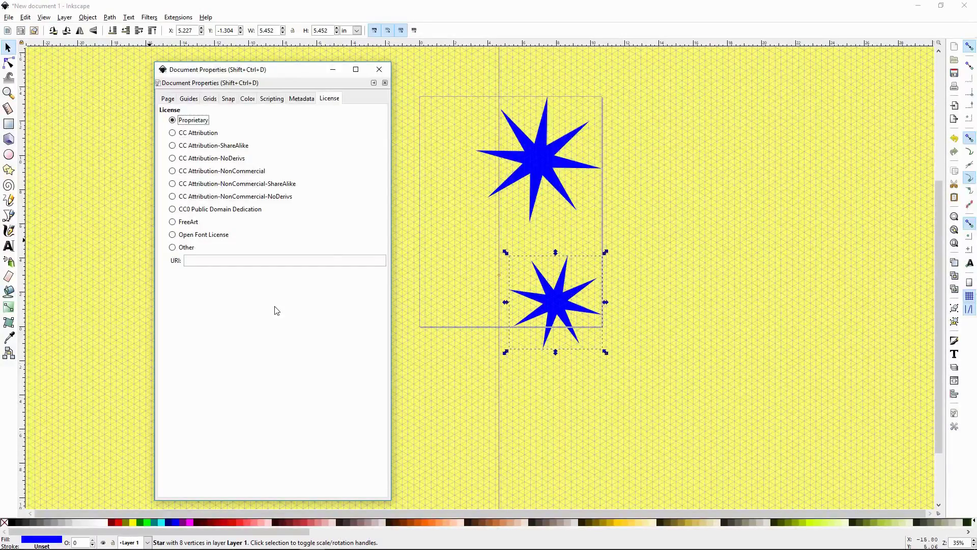
pyautogui.click(167, 101)
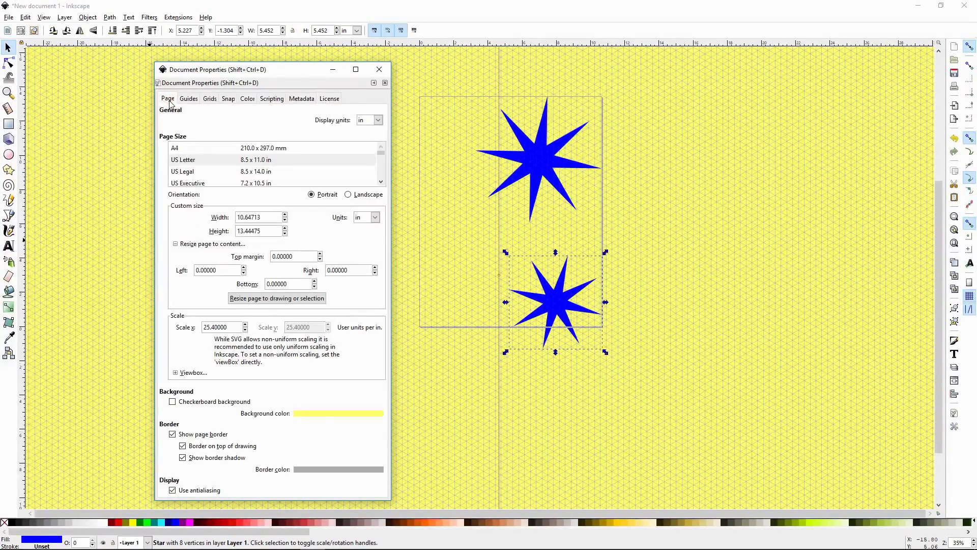